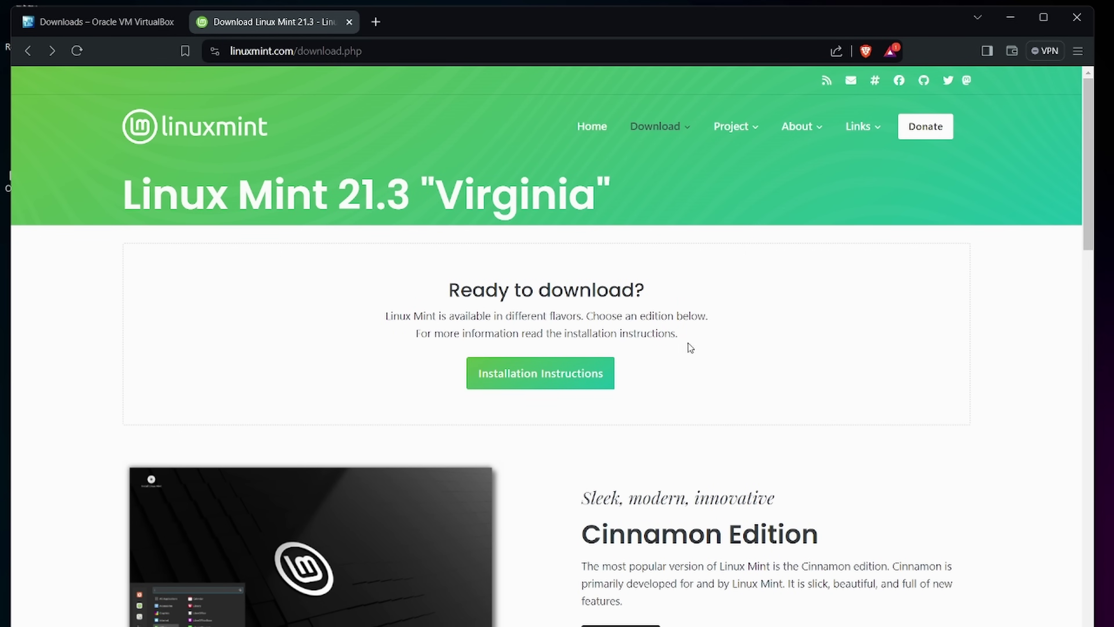
# Open the download for the Cinnamon Edition of Linux Mint 21.3.
pyautogui.scroll(-5, 635, 371)
pyautogui.click(630, 430)
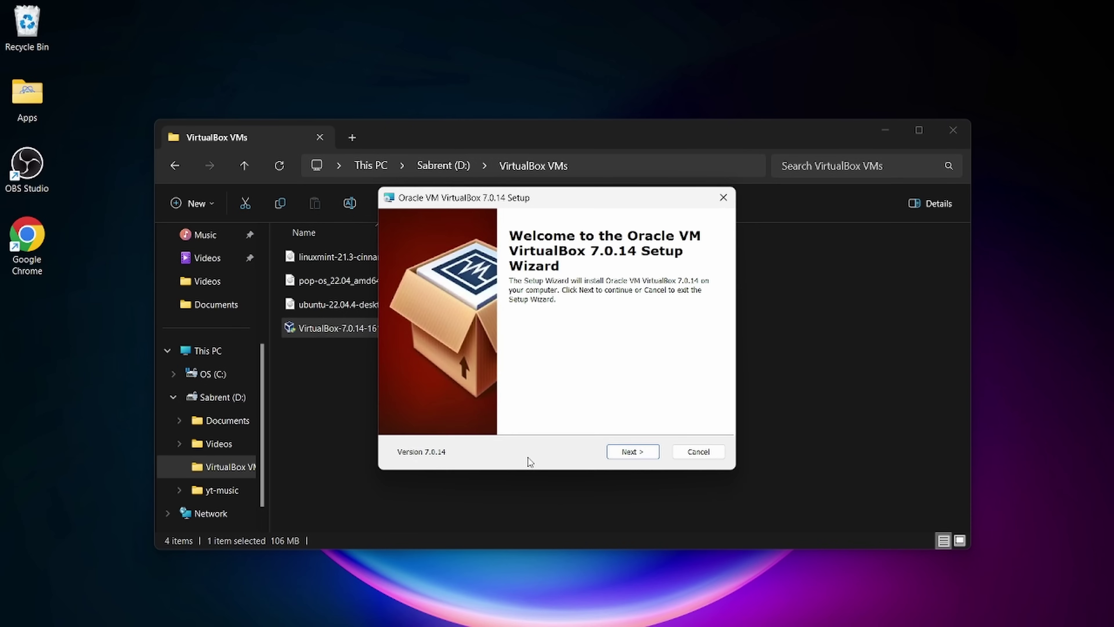
# Install VirtualBox 7.0.14 with the default features and location, accept both warnings, and launch it when setup finishes.
pyautogui.click(639, 453)
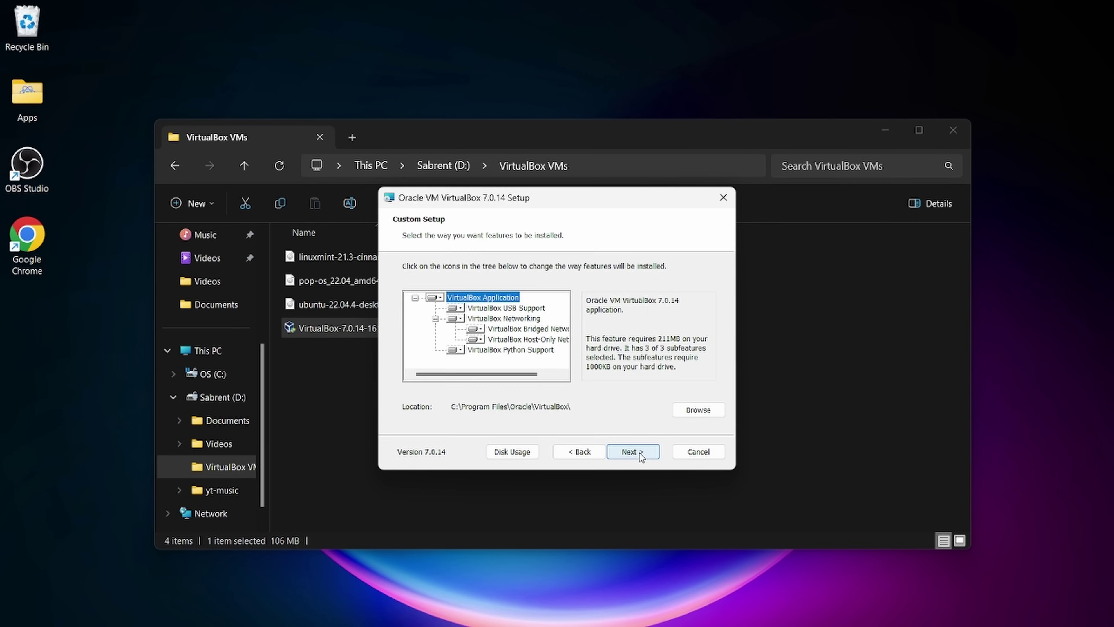
pyautogui.click(639, 453)
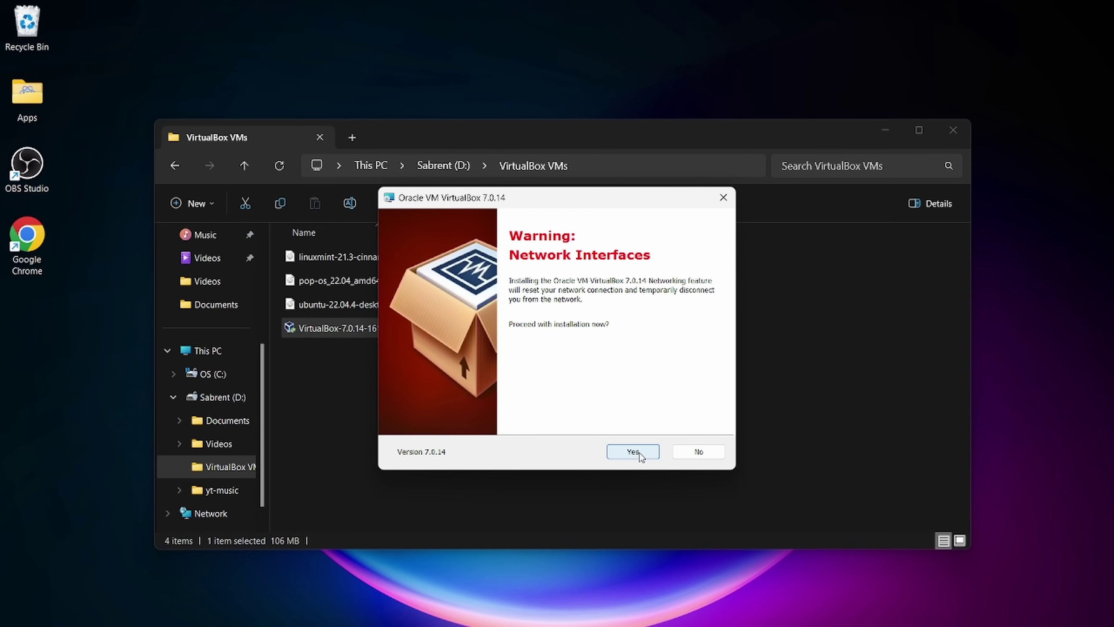
pyautogui.click(639, 453)
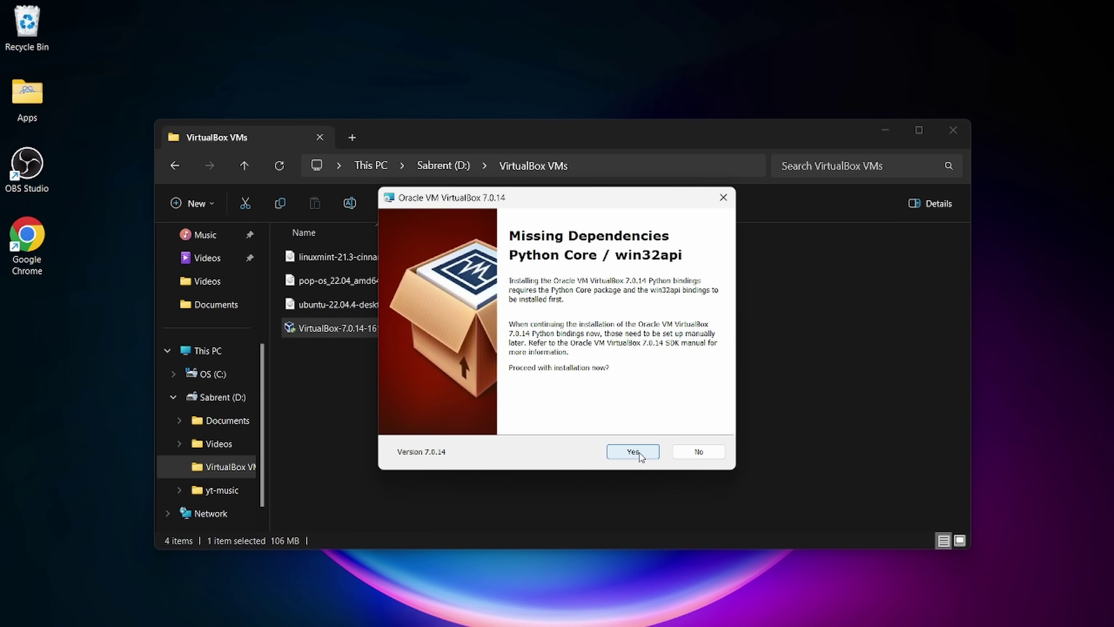
pyautogui.click(639, 453)
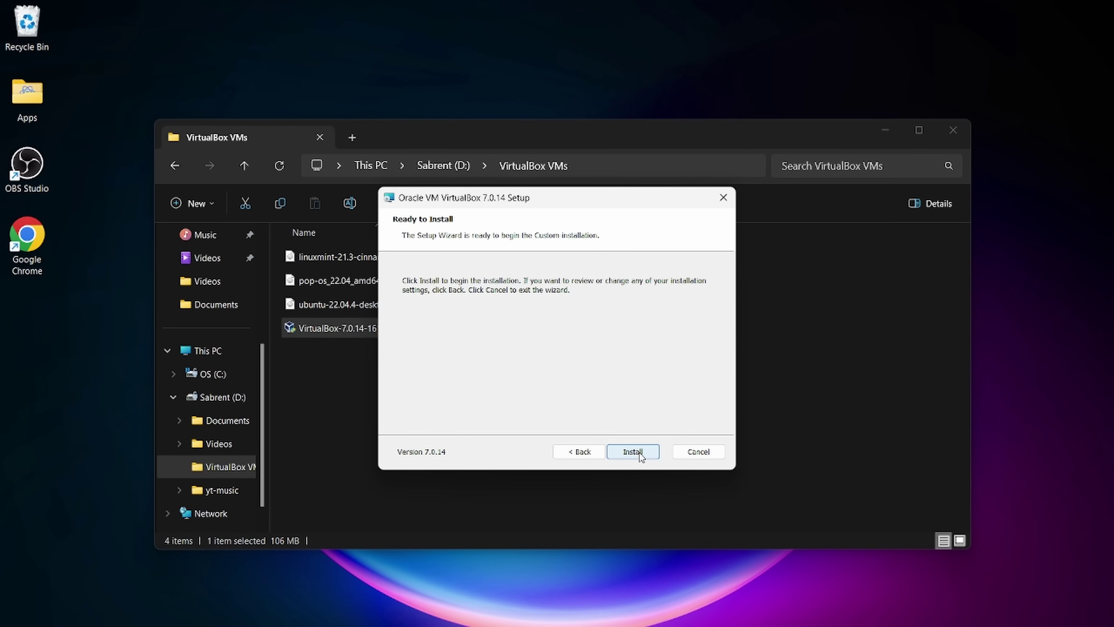
pyautogui.click(633, 451)
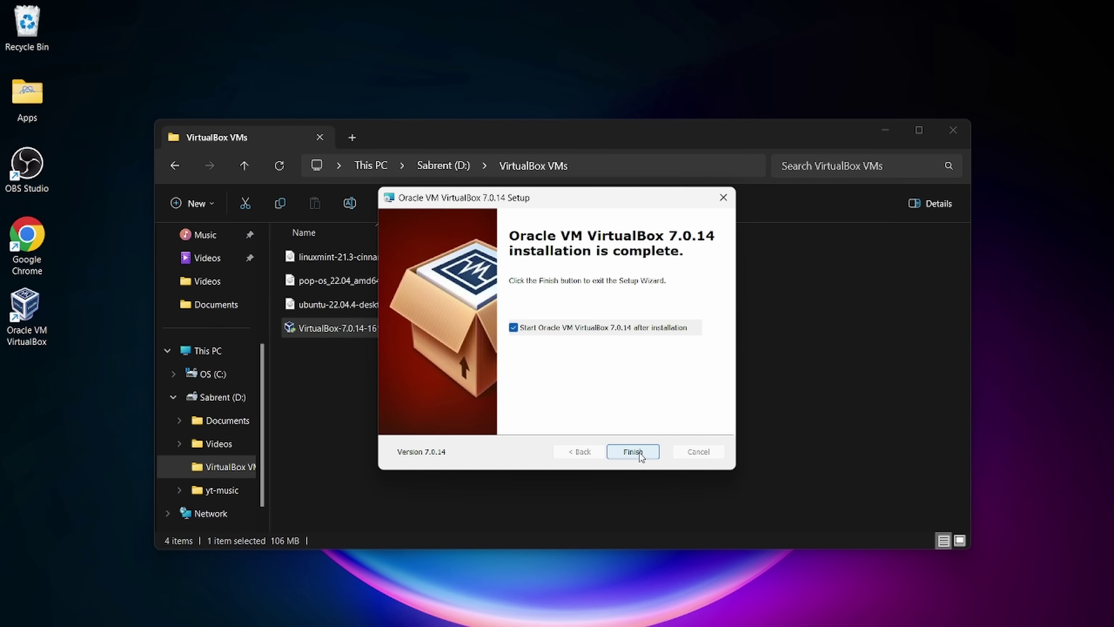
pyautogui.click(633, 451)
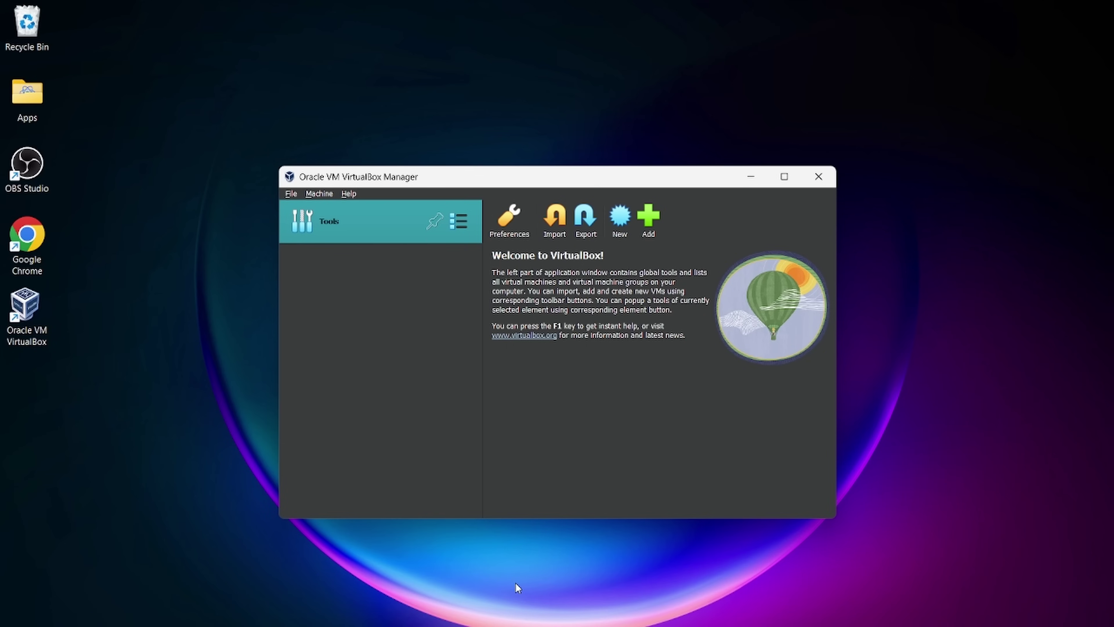
# Create a virtual machine named Mint using the linuxmint-21.3-cinnamon-64bit.iso image.
pyautogui.click(621, 216)
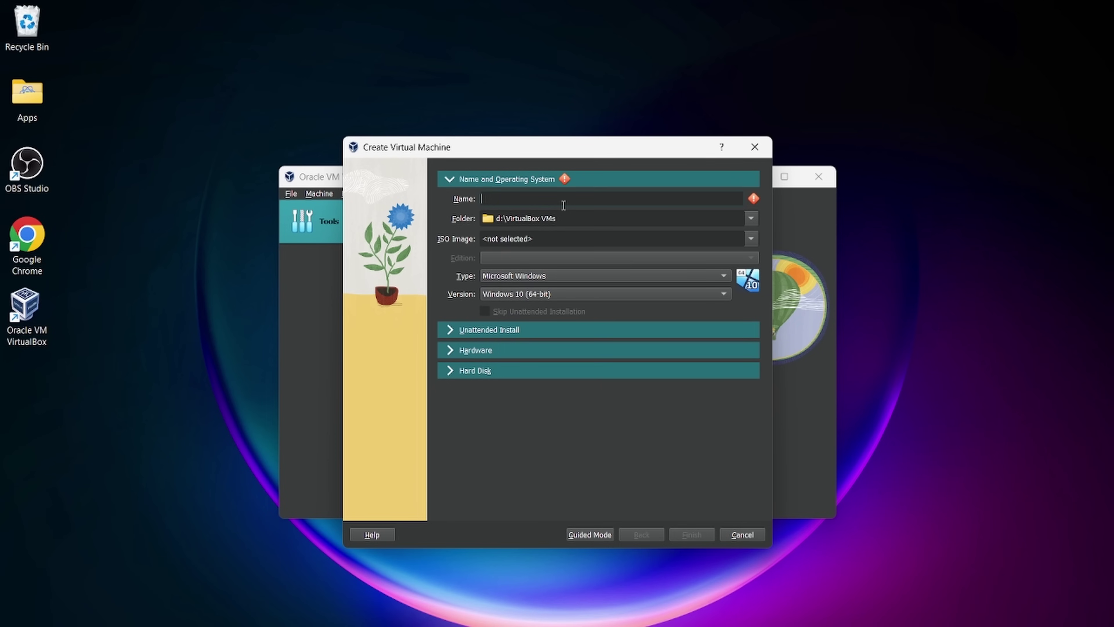
pyautogui.write('Mint')
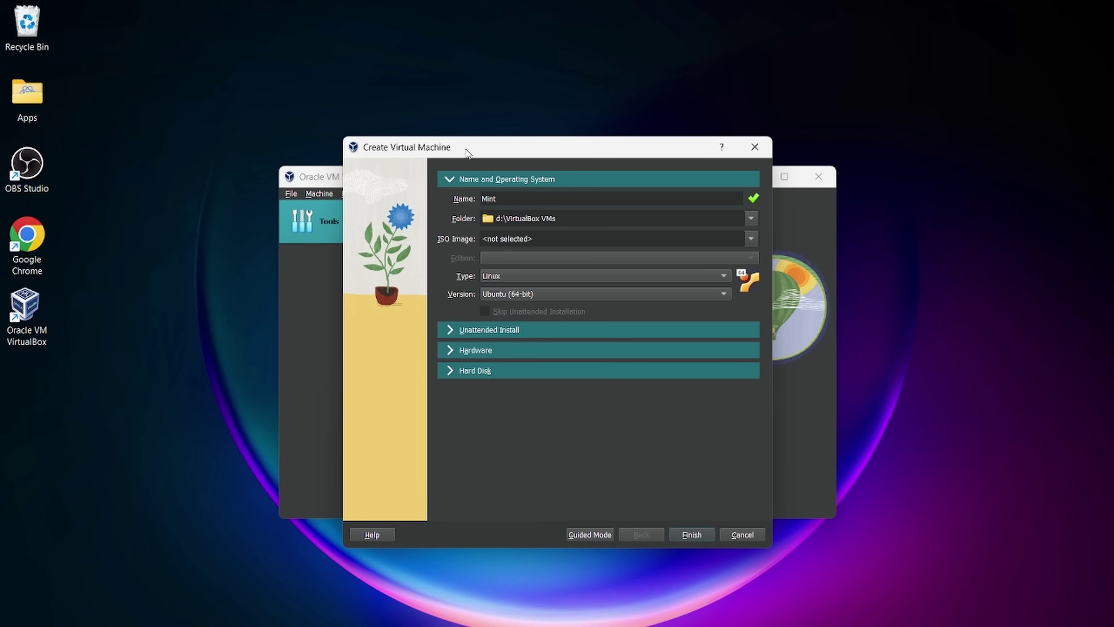
pyautogui.click(751, 239)
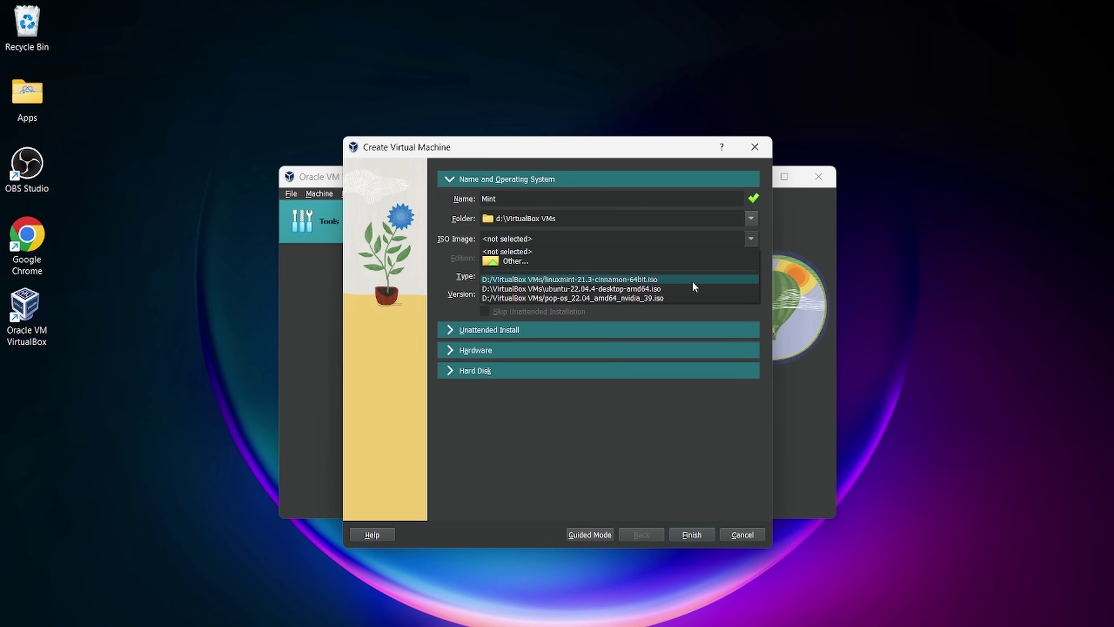
pyautogui.click(693, 282)
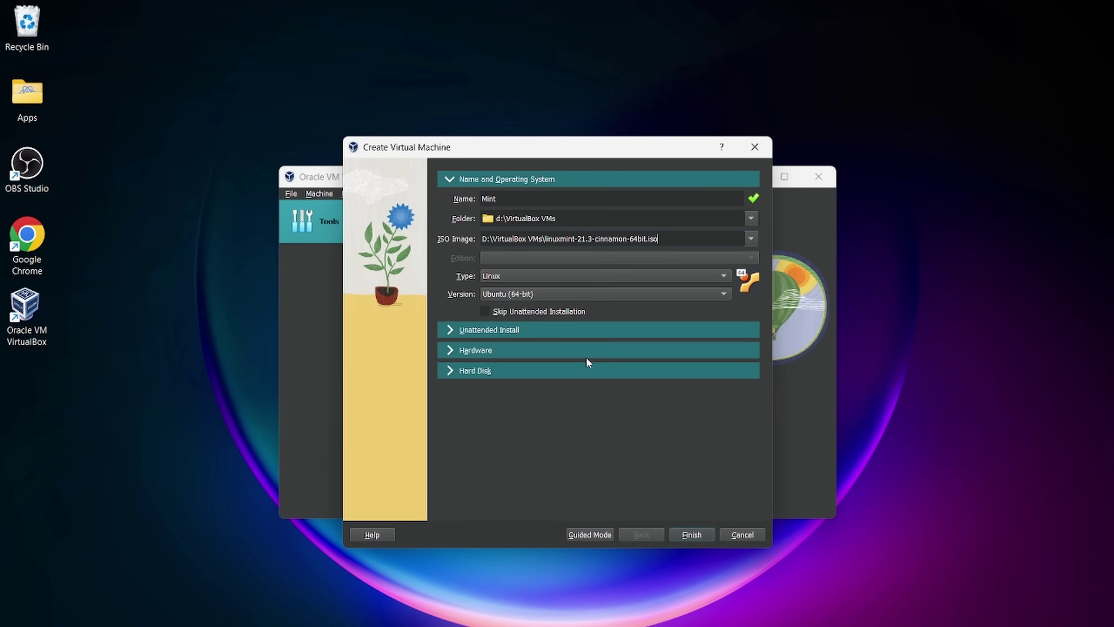
pyautogui.click(687, 535)
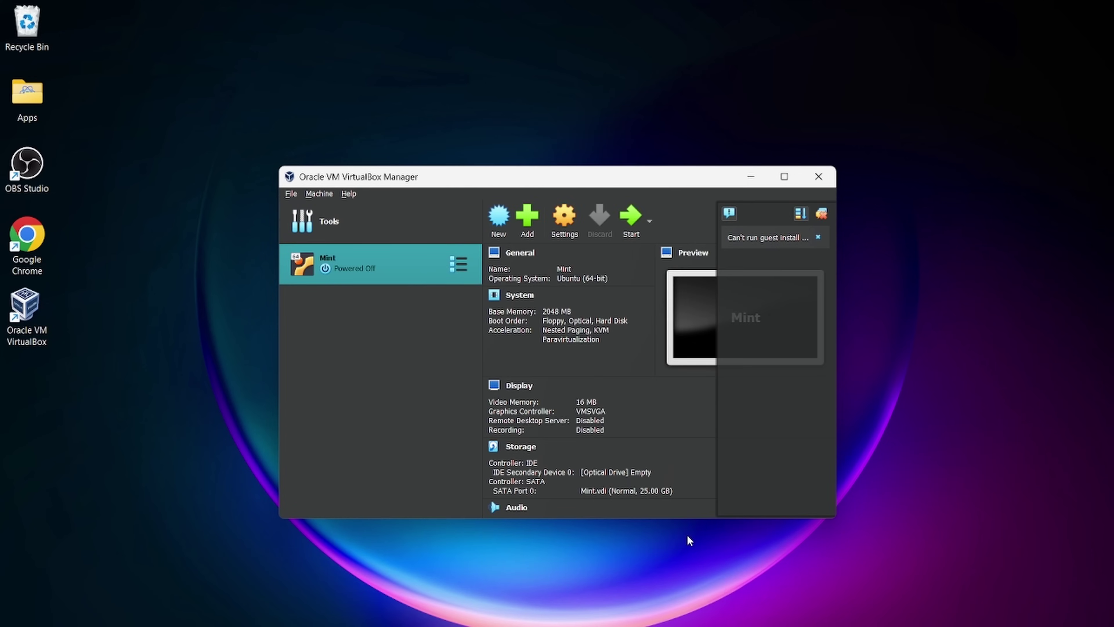
# Start the Mint virtual machine and boot into the Linux Mint live session.
pyautogui.doubleClick(425, 267)
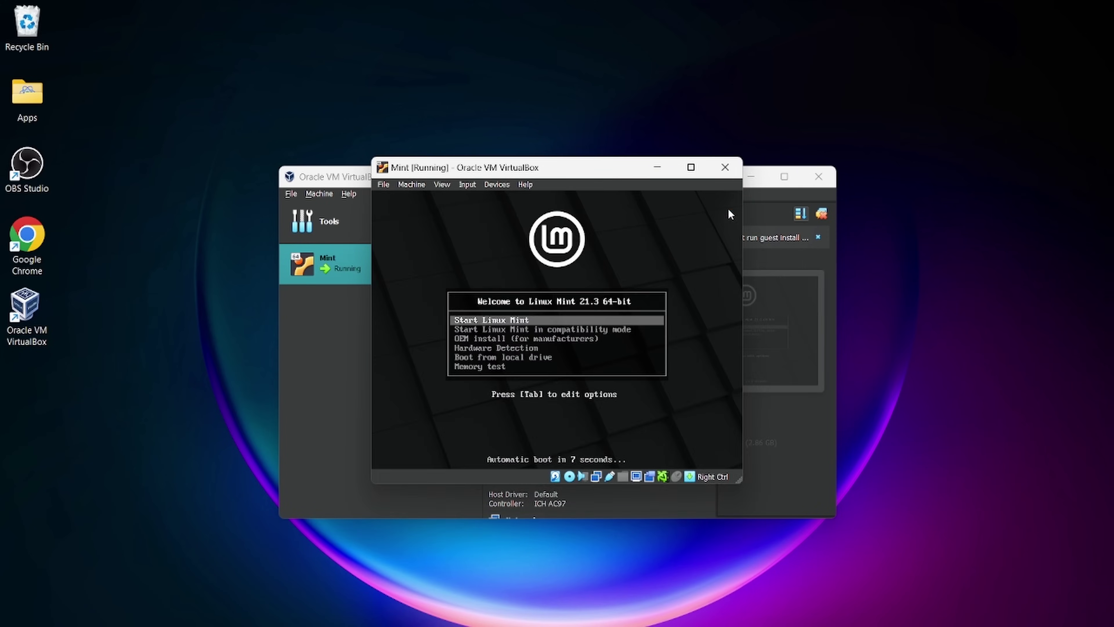
pyautogui.press('Return')
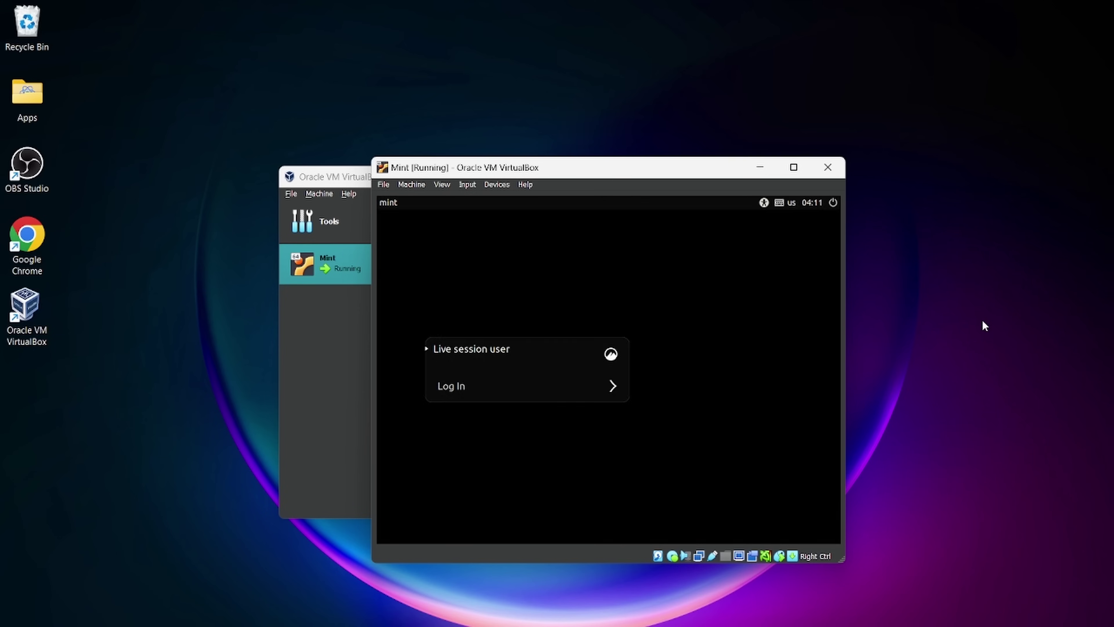
# Install Linux Mint from the live desktop with multimedia codecs and a user account that requires its password to log in.
pyautogui.doubleClick(442, 217)
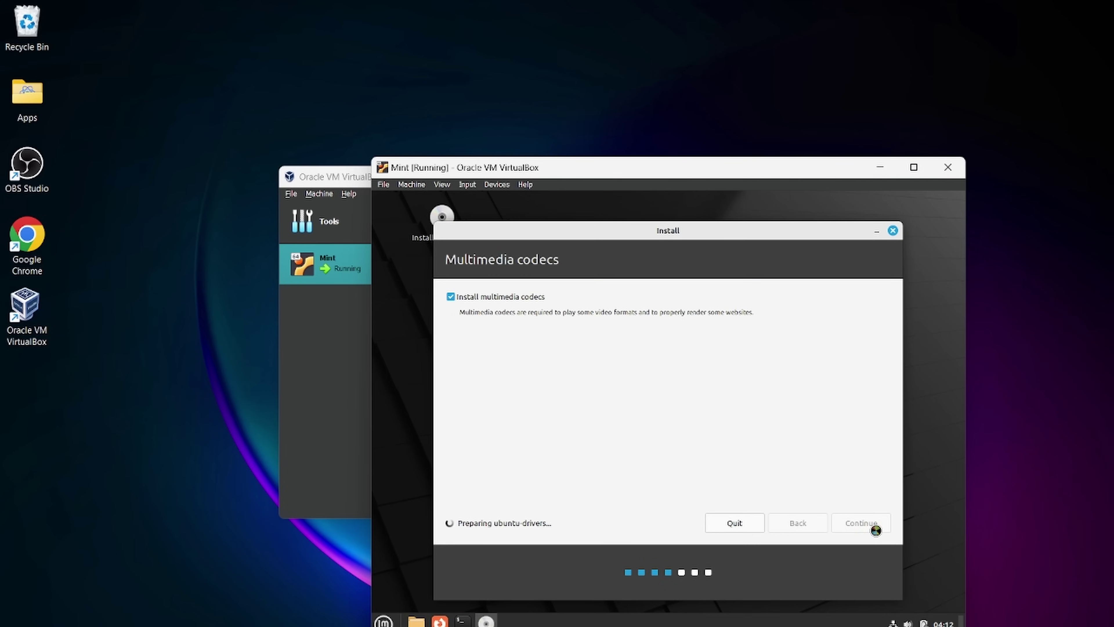
pyautogui.click(864, 522)
pyautogui.press('Return')
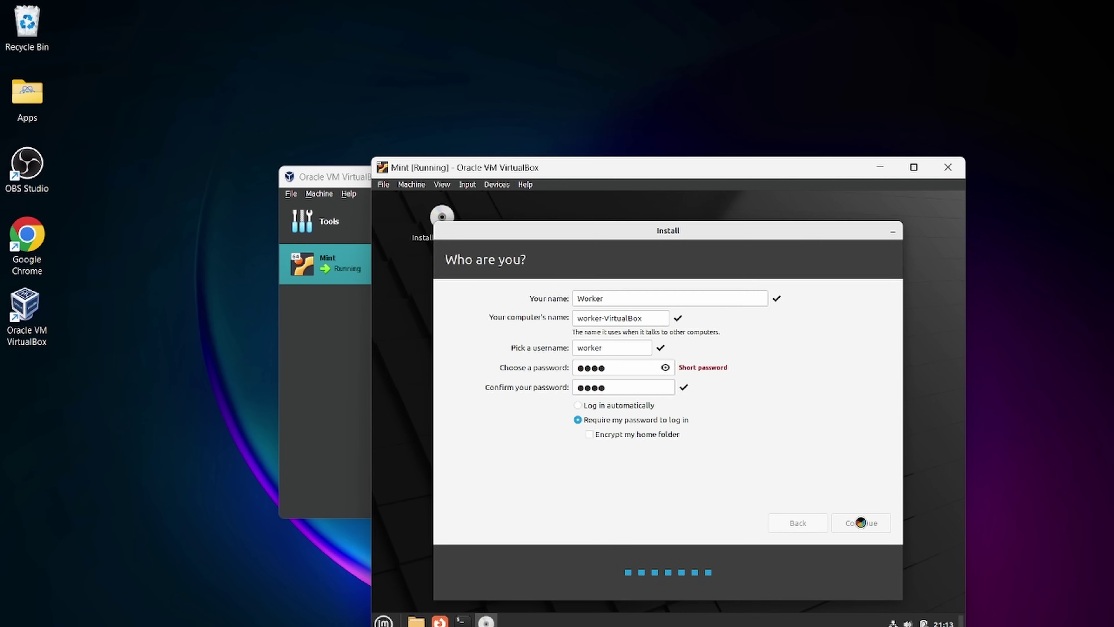
pyautogui.click(856, 523)
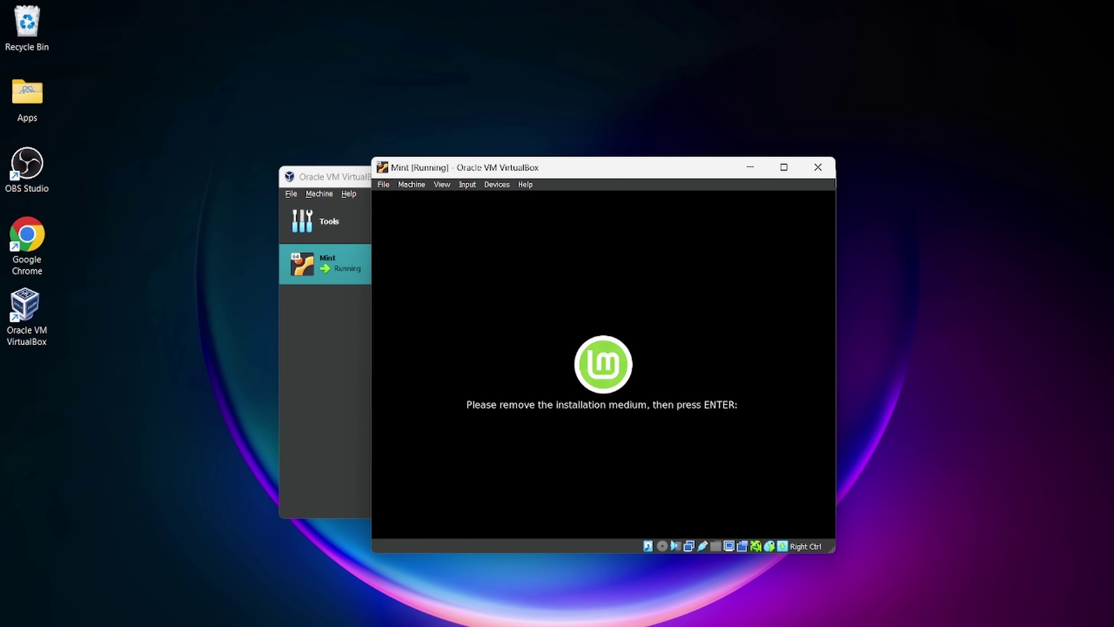
# Continue past the installation-medium prompt and log in to the installed system with the account password.
pyautogui.press('Return')
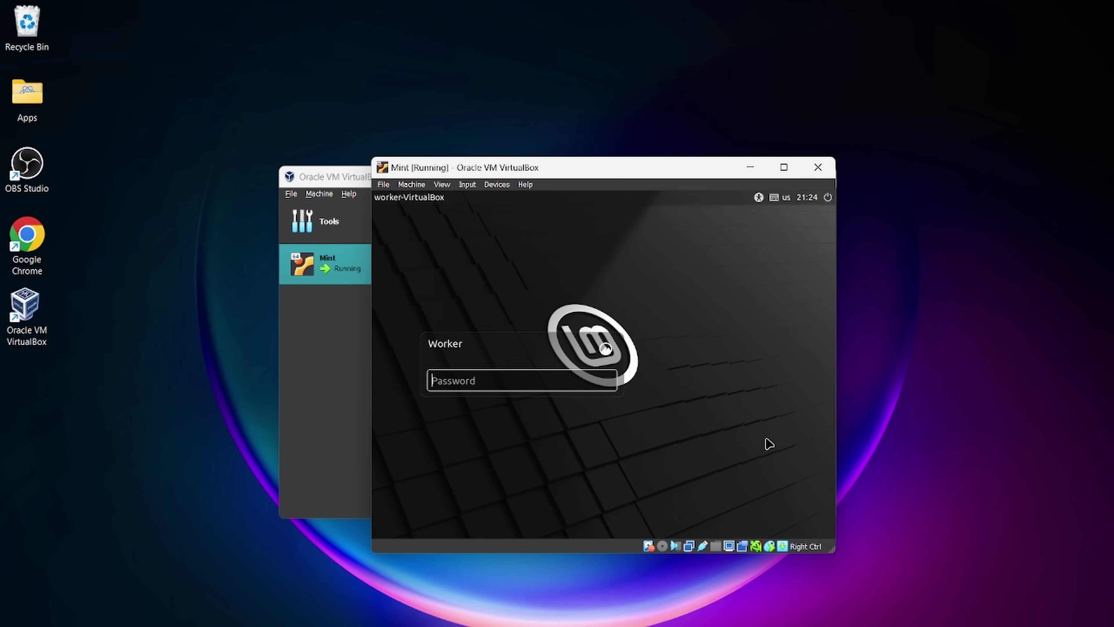
pyautogui.write('••••')
pyautogui.press('Return')
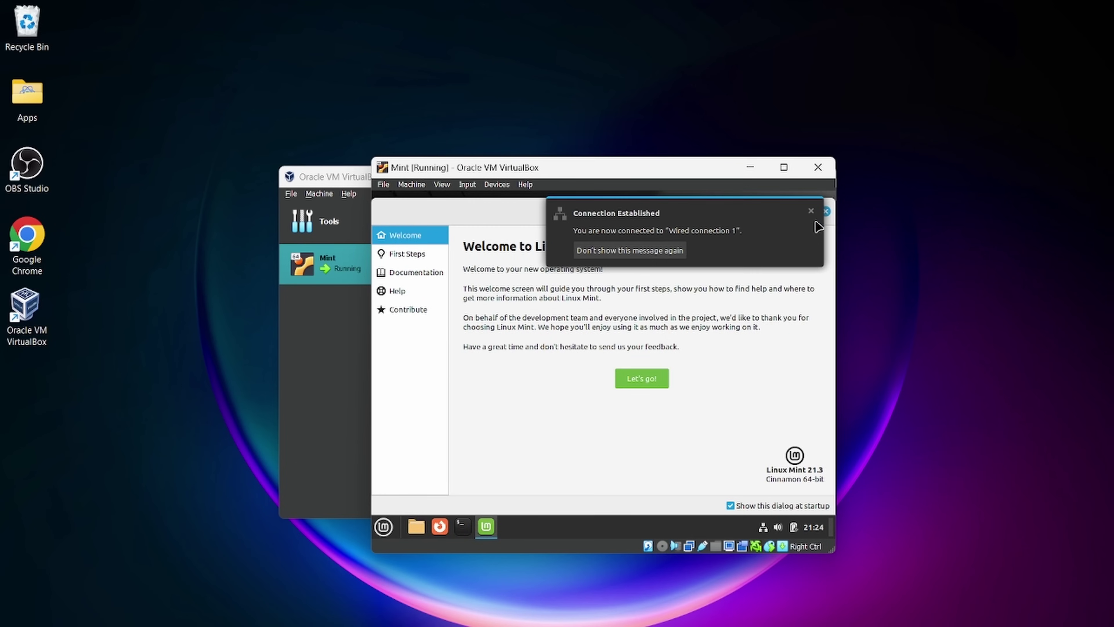
# Turn off the connection-established notification and close the Linux Mint welcome window.
pyautogui.click(669, 251)
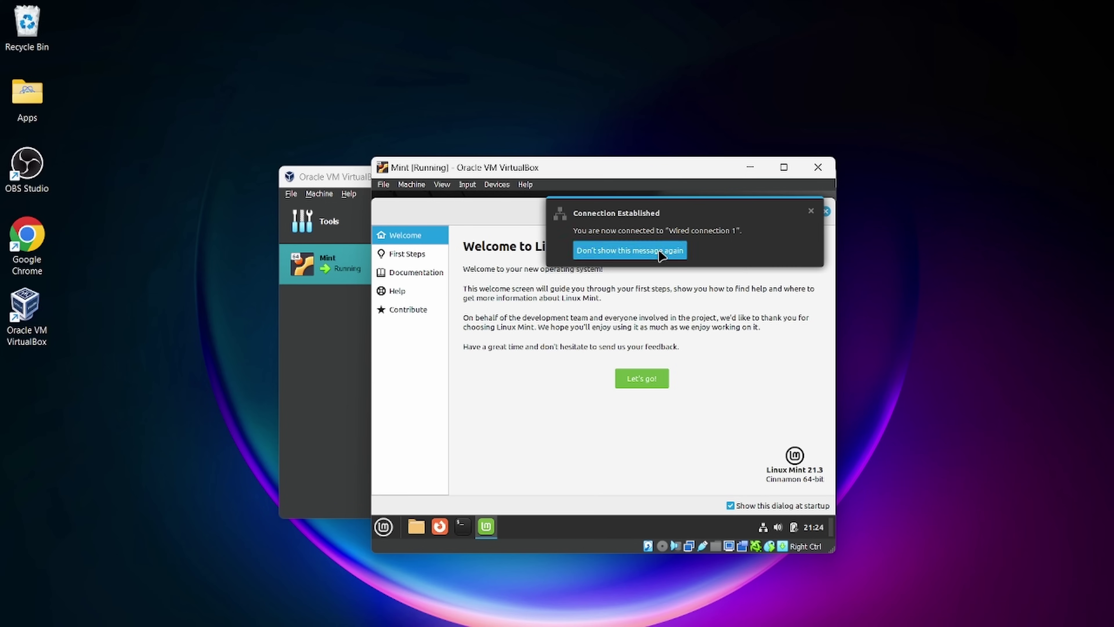
pyautogui.click(825, 211)
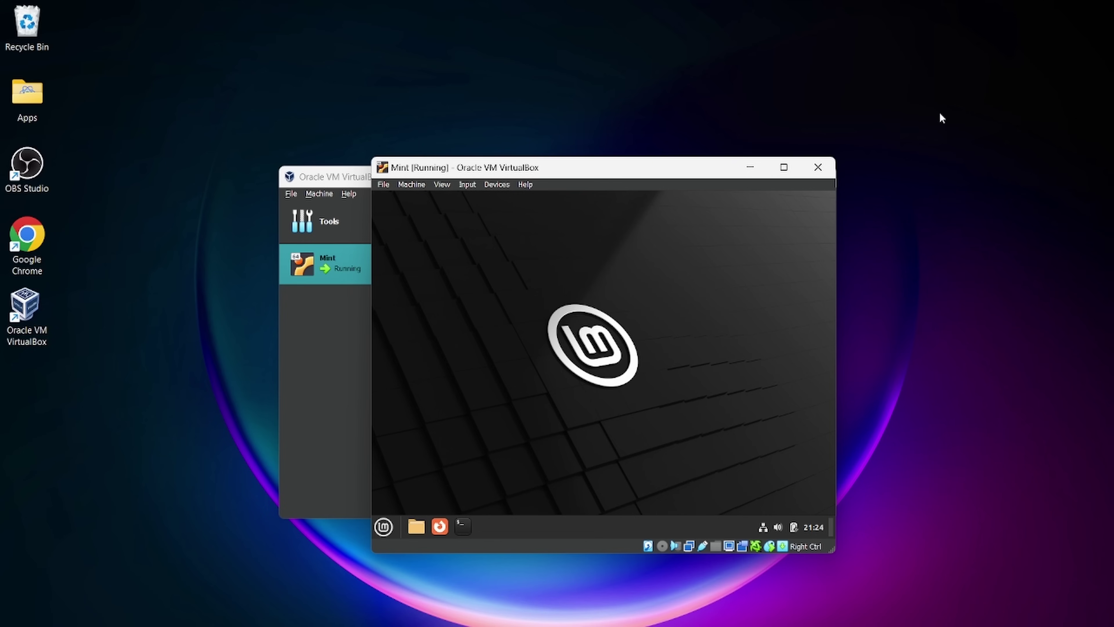
# Close the Mint virtual machine by powering it off.
pyautogui.click(818, 167)
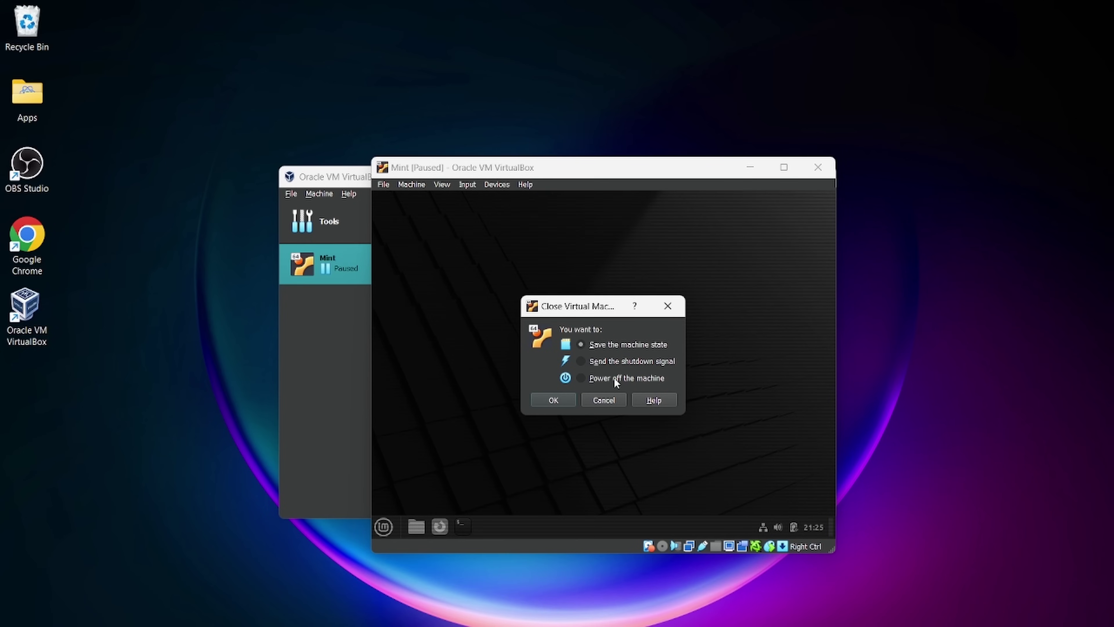
pyautogui.click(553, 400)
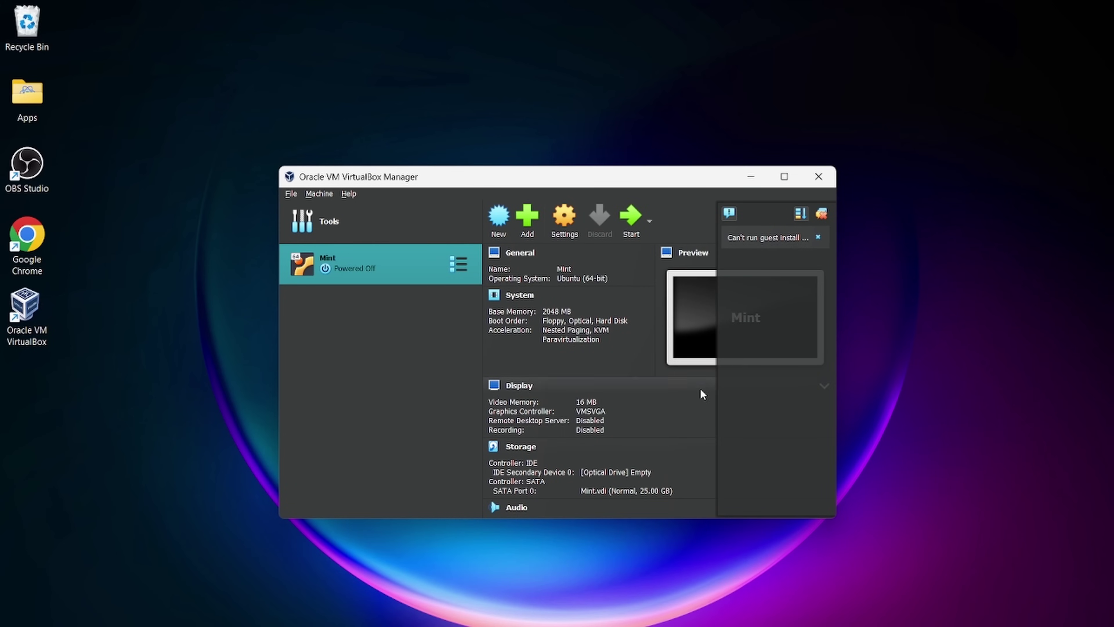
# Set the Mint virtual machine's base memory to 4096 MB in its system settings.
pyautogui.click(564, 219)
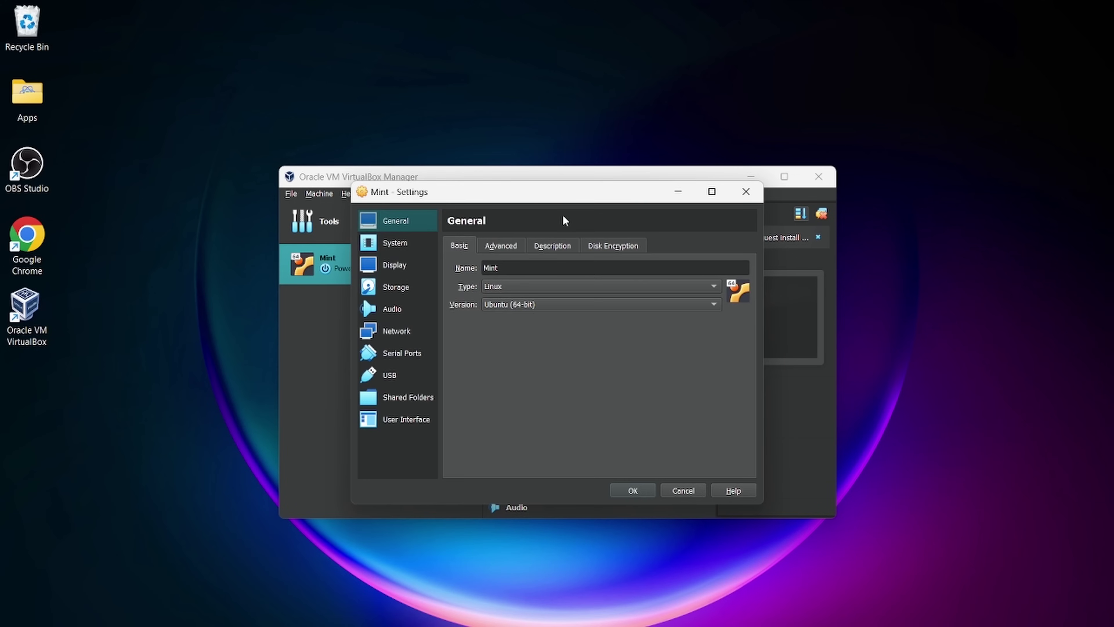
pyautogui.click(500, 246)
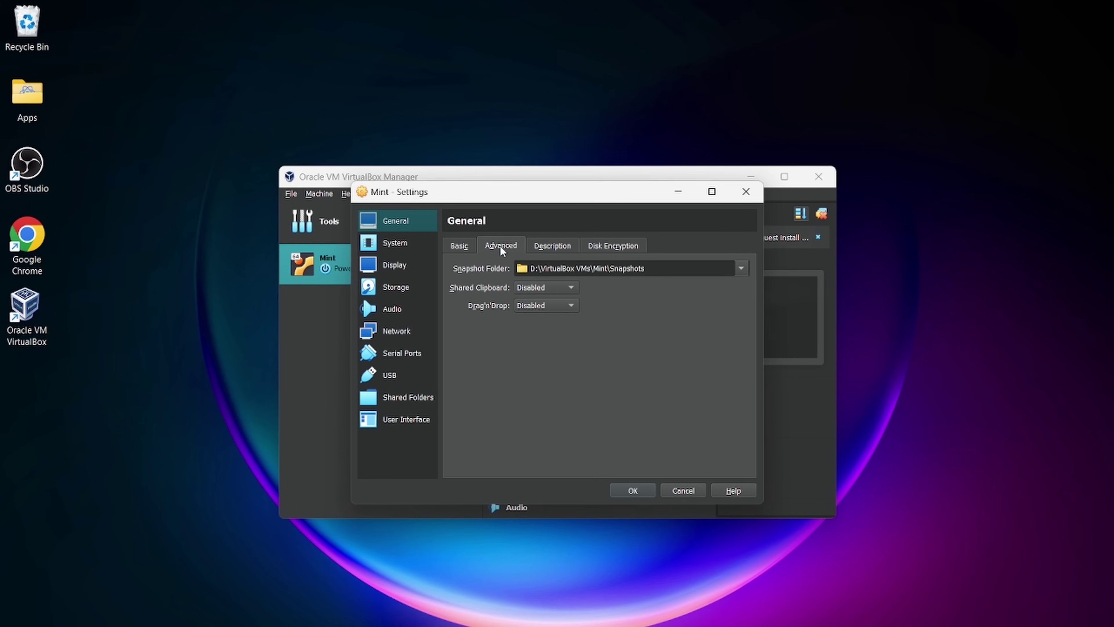
pyautogui.click(397, 242)
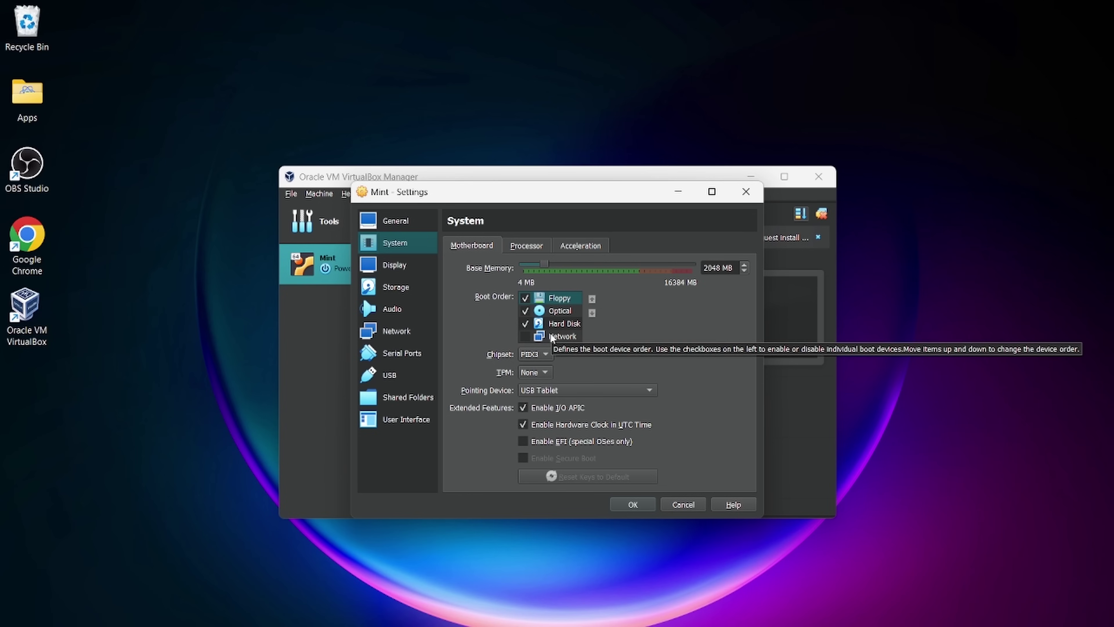
pyautogui.moveTo(544, 258); pyautogui.dragTo(573, 265)
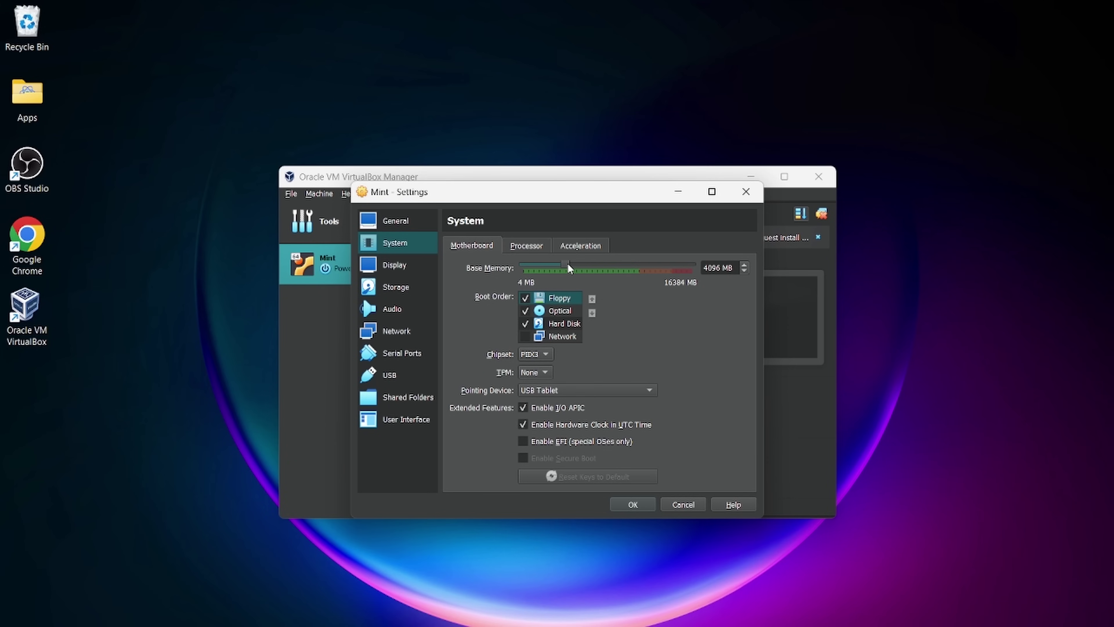